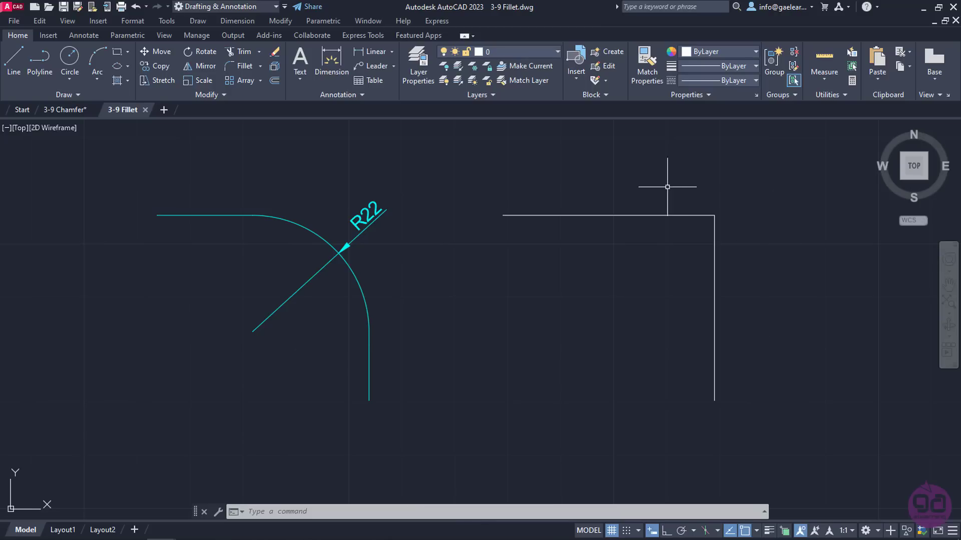
Step: Start the Fillet command from the ribbon's Fillet dropdown and choose its Radius option
{"action": "left_click", "coordinate": [282, 21]}
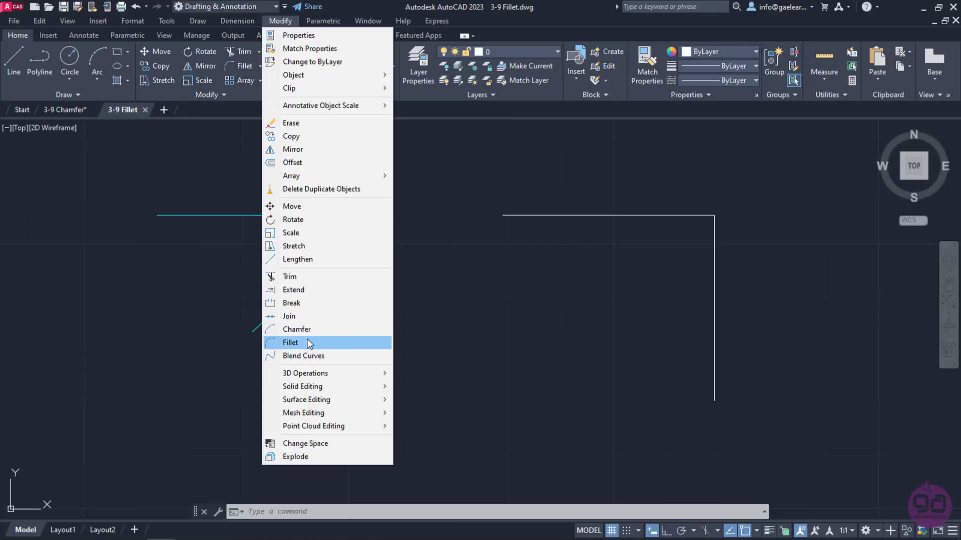
{"action": "key", "text": "Escape"}
{"action": "left_click", "coordinate": [259, 68]}
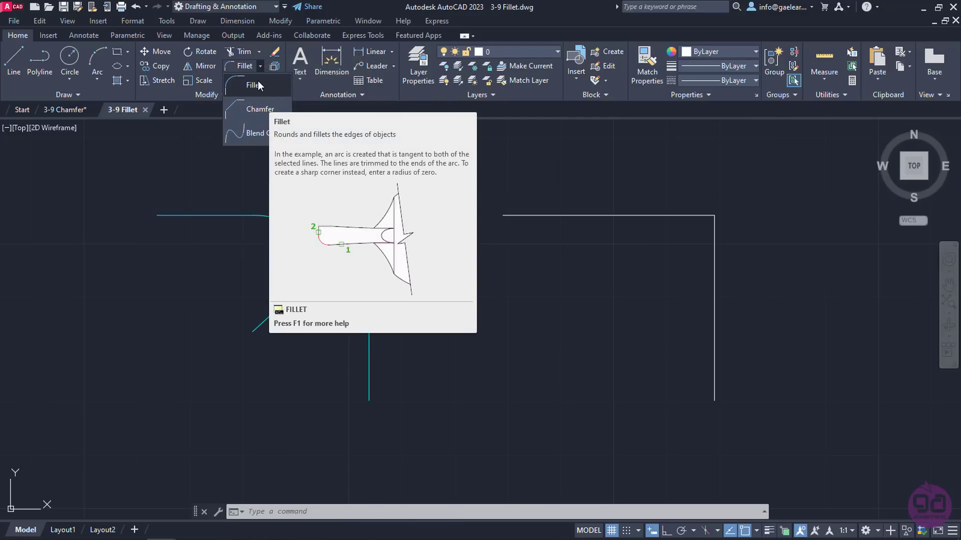
{"action": "left_click", "coordinate": [264, 89]}
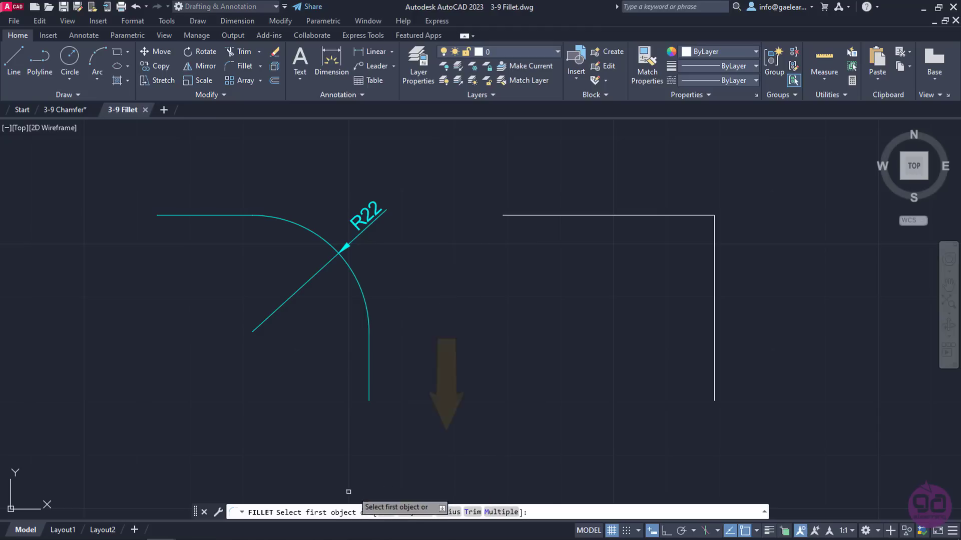
{"action": "left_click", "coordinate": [448, 512]}
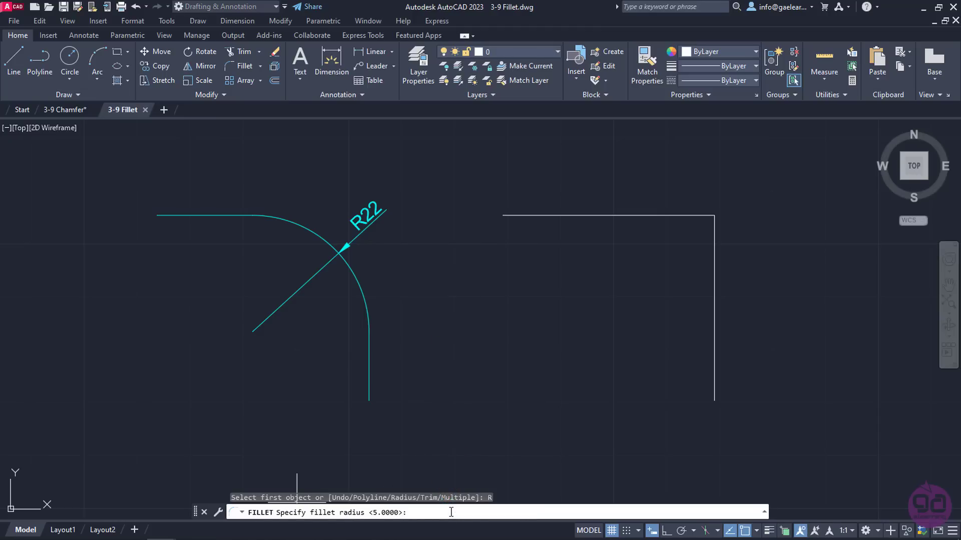
Step: Set the fillet radius to 22 and round the sharp corner between the top and vertical lines
{"action": "type", "text": "22"}
{"action": "key", "text": "Return"}
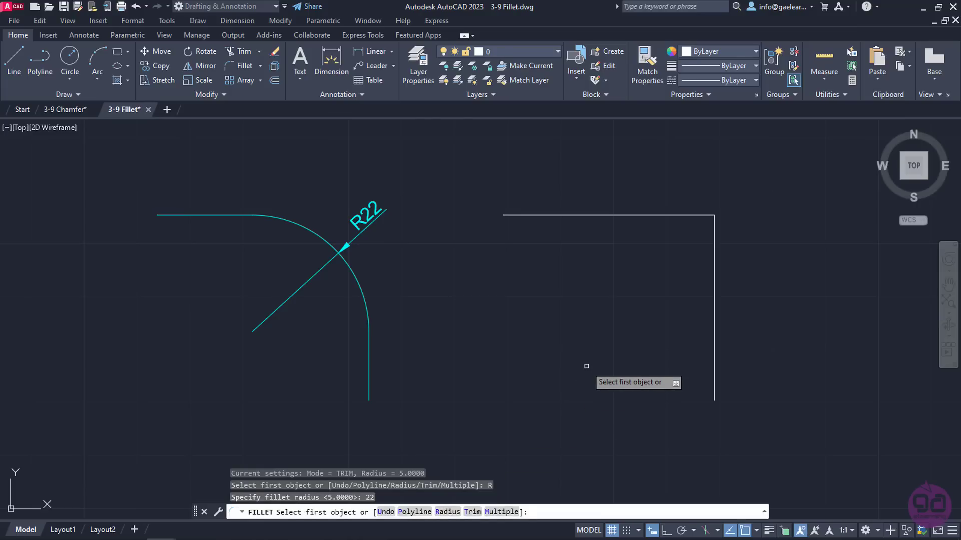
{"action": "left_click", "coordinate": [645, 216]}
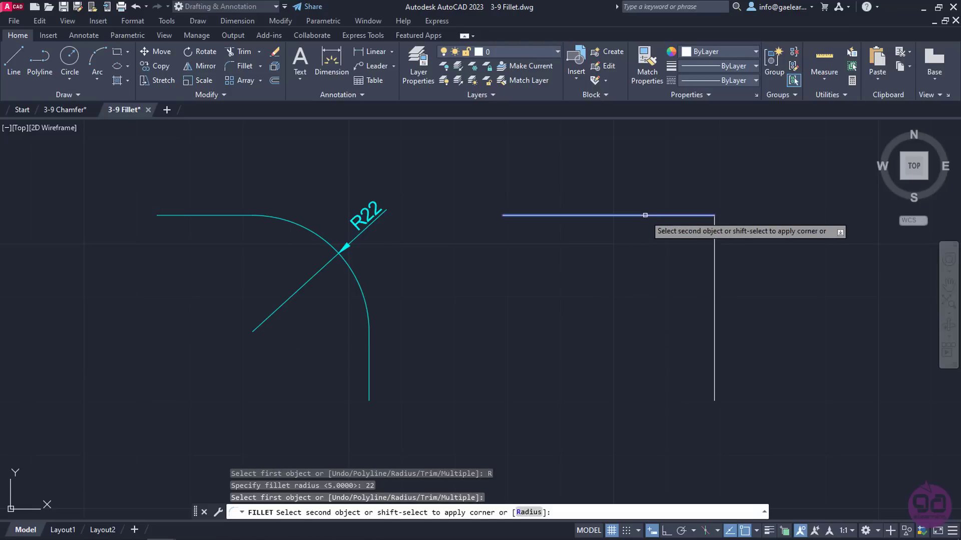
{"action": "left_click", "coordinate": [714, 278]}
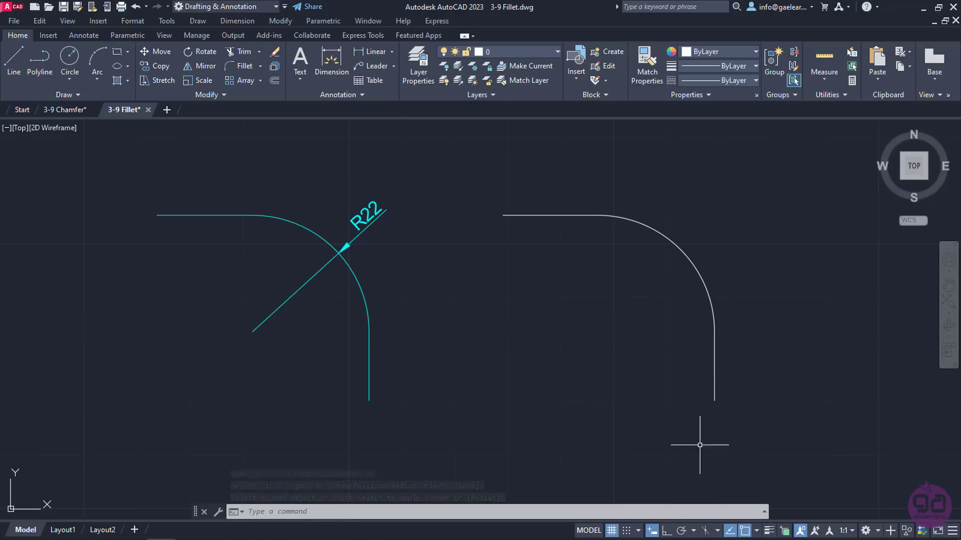
Step: Pan to the R10/R5 exercise and fillet the right shape's top-right corner at radius 10, Multiple mode
{"action": "middle_click_drag", "start_coordinate": [754, 464], "coordinate": [718, 211]}
{"action": "middle_click_drag", "start_coordinate": [751, 457], "coordinate": [748, 343]}
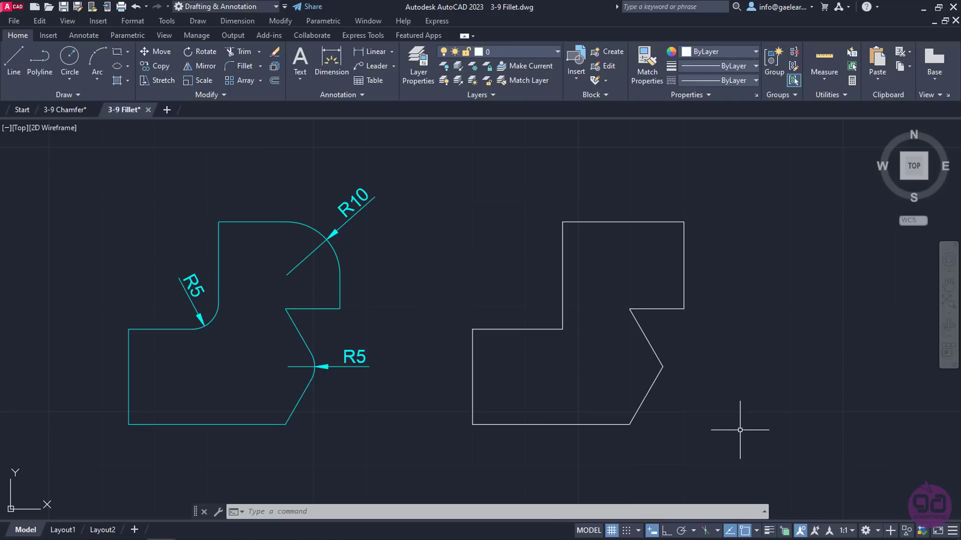
{"action": "type", "text": "f"}
{"action": "key", "text": "Return"}
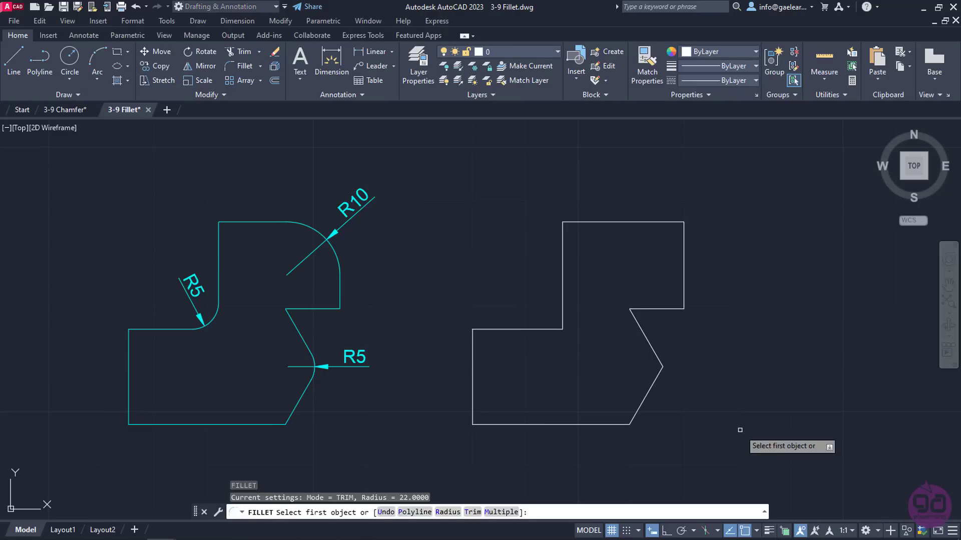
{"action": "left_click", "coordinate": [497, 513]}
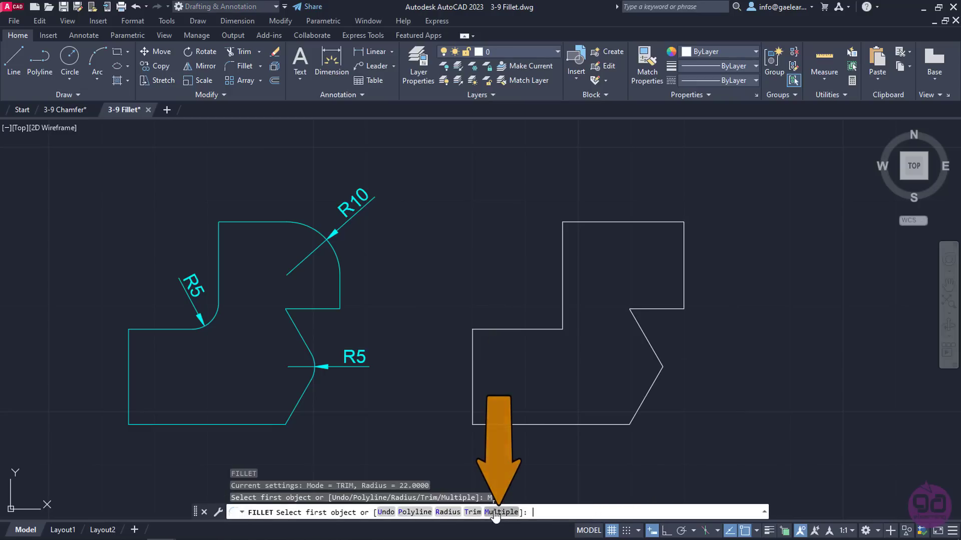
{"action": "left_click", "coordinate": [448, 512]}
{"action": "type", "text": "10"}
{"action": "key", "text": "Return"}
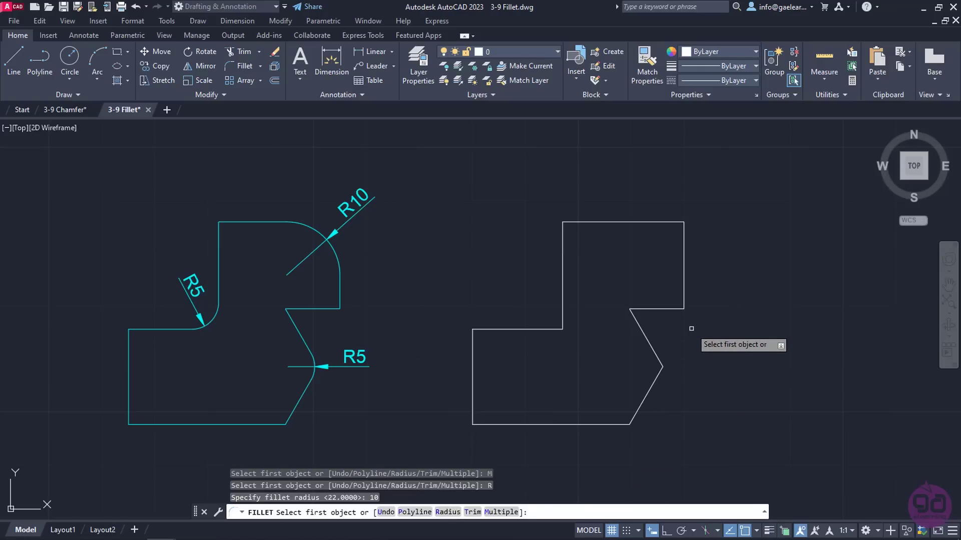
{"action": "left_click", "coordinate": [661, 221]}
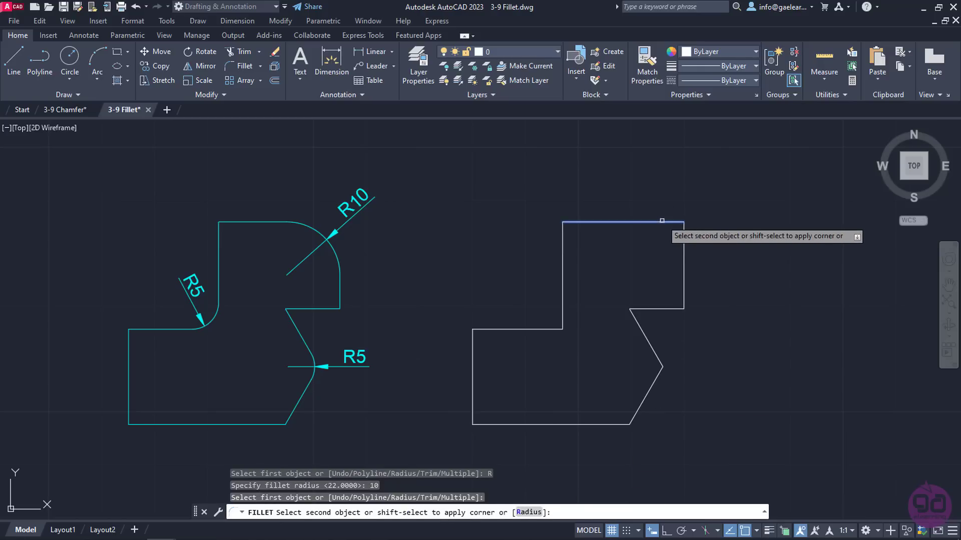
{"action": "left_click", "coordinate": [684, 245]}
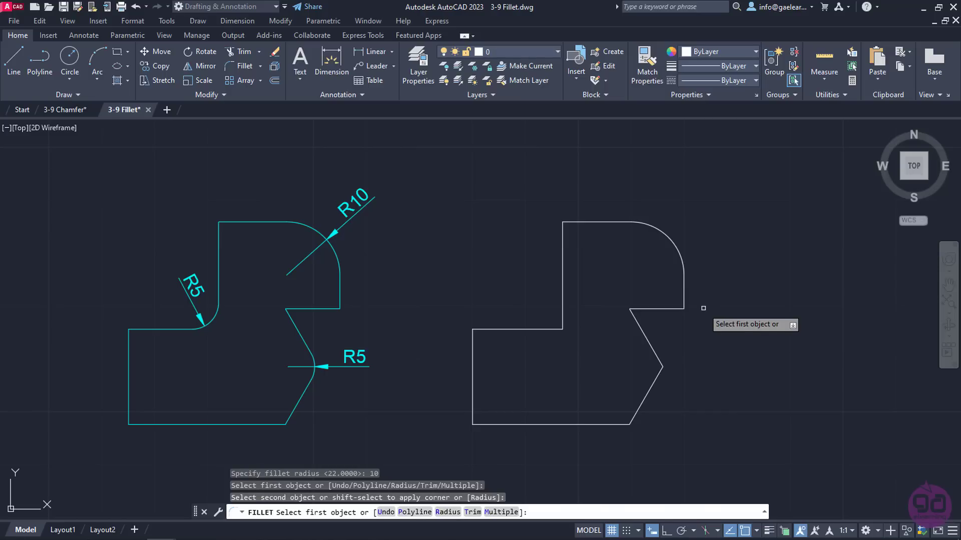
{"action": "left_click", "coordinate": [446, 512]}
Step: With radius 5, fillet the shape's pointed diagonal tip and its inner left corner
{"action": "type", "text": "5"}
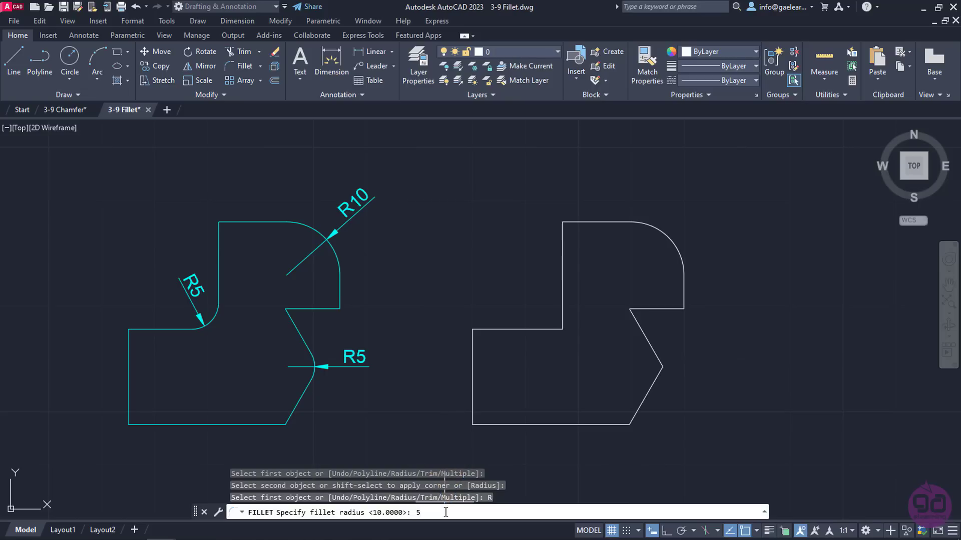
{"action": "key", "text": "Return"}
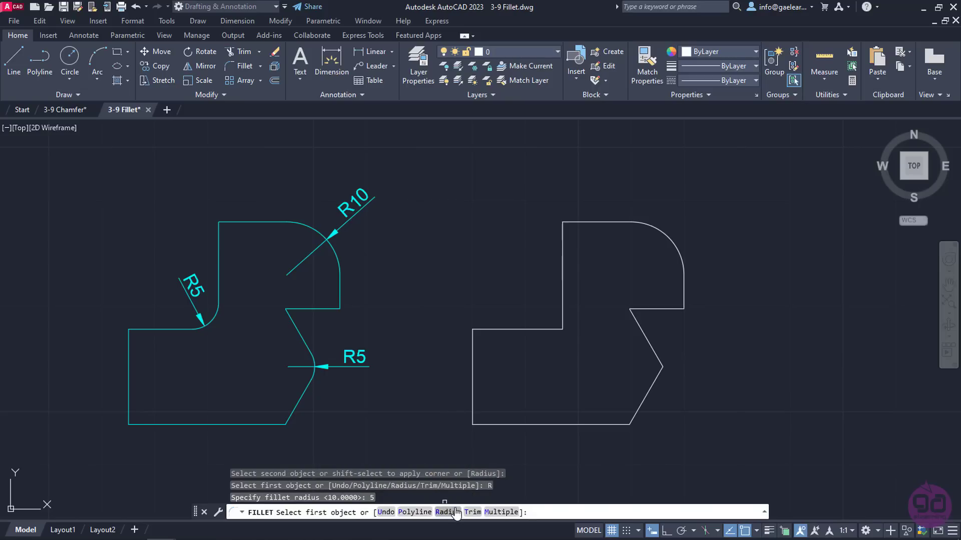
{"action": "left_click", "coordinate": [650, 345]}
{"action": "left_click", "coordinate": [657, 379]}
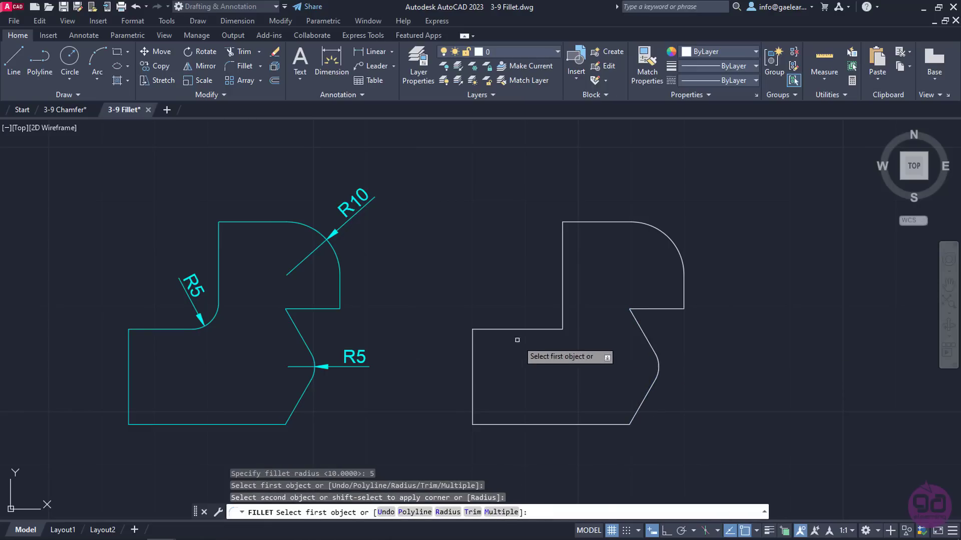
{"action": "left_click", "coordinate": [495, 331]}
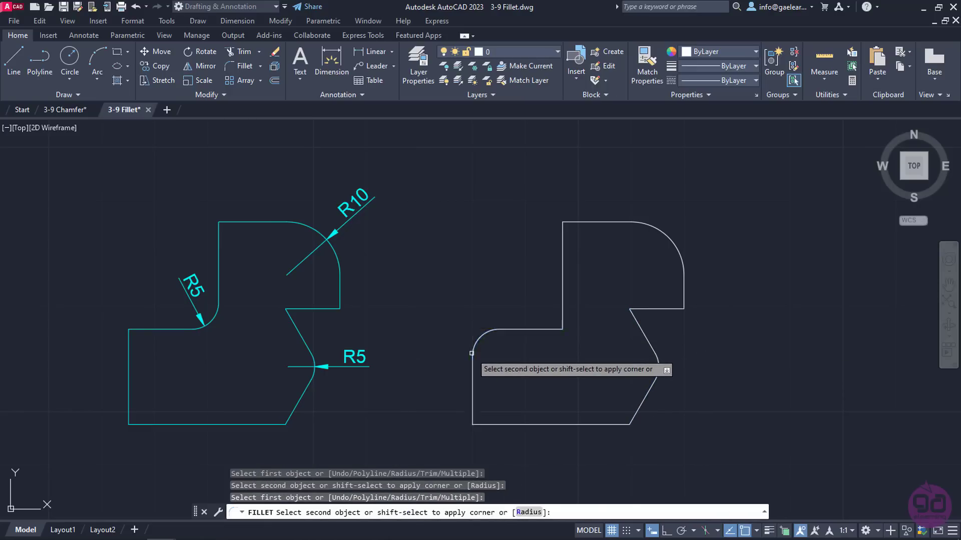
{"action": "left_click", "coordinate": [472, 346]}
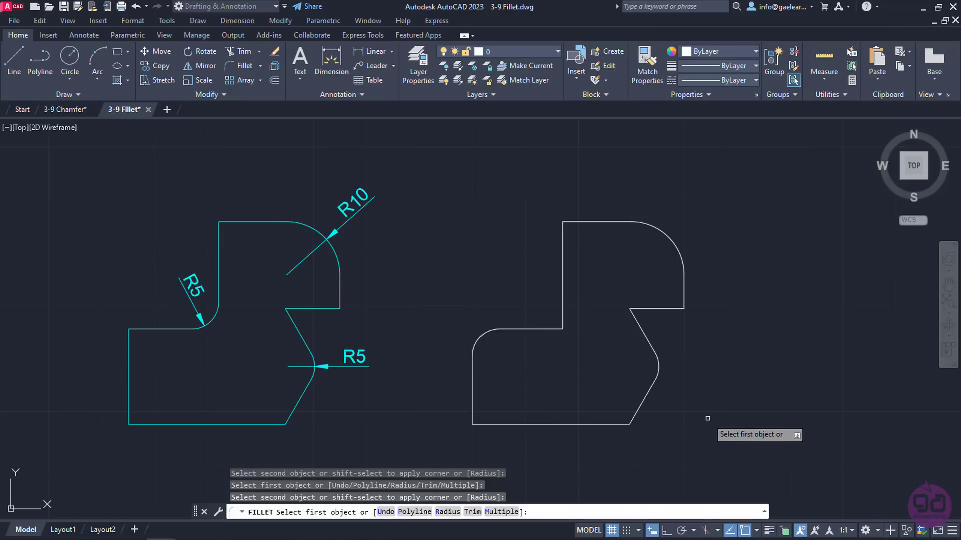
{"action": "key", "text": "Escape"}
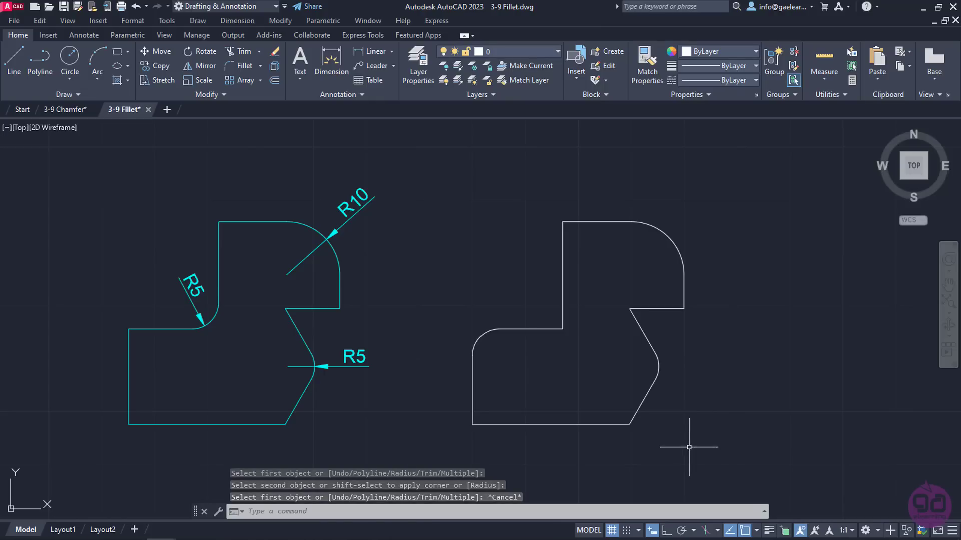
Step: Bring the circles exercise into view and start a radius 19 fillet in Multiple mode
{"action": "middle_click_drag", "start_coordinate": [687, 444], "coordinate": [721, 189]}
{"action": "middle_click_drag", "start_coordinate": [704, 353], "coordinate": [686, 214]}
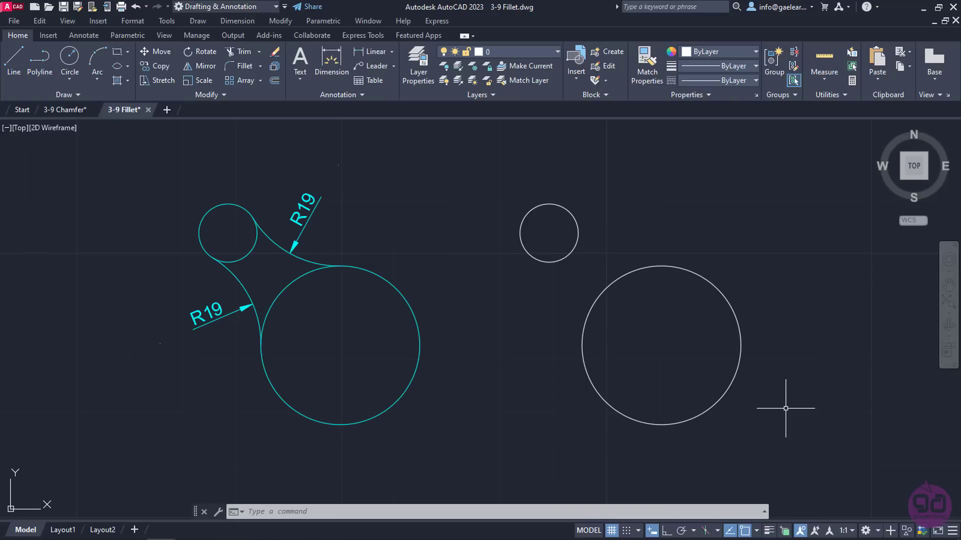
{"action": "type", "text": "f"}
{"action": "key", "text": "Return"}
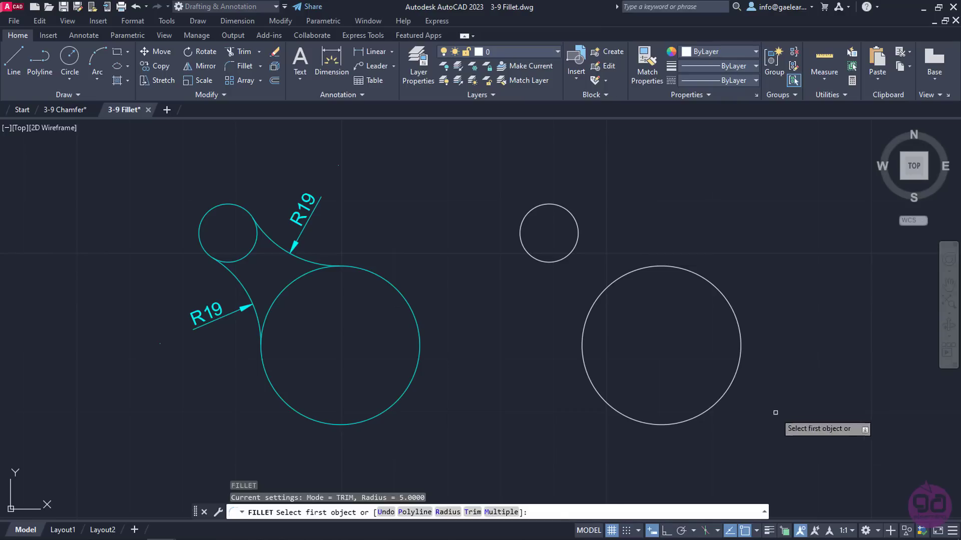
{"action": "left_click", "coordinate": [446, 513]}
{"action": "type", "text": "19"}
{"action": "key", "text": "Return"}
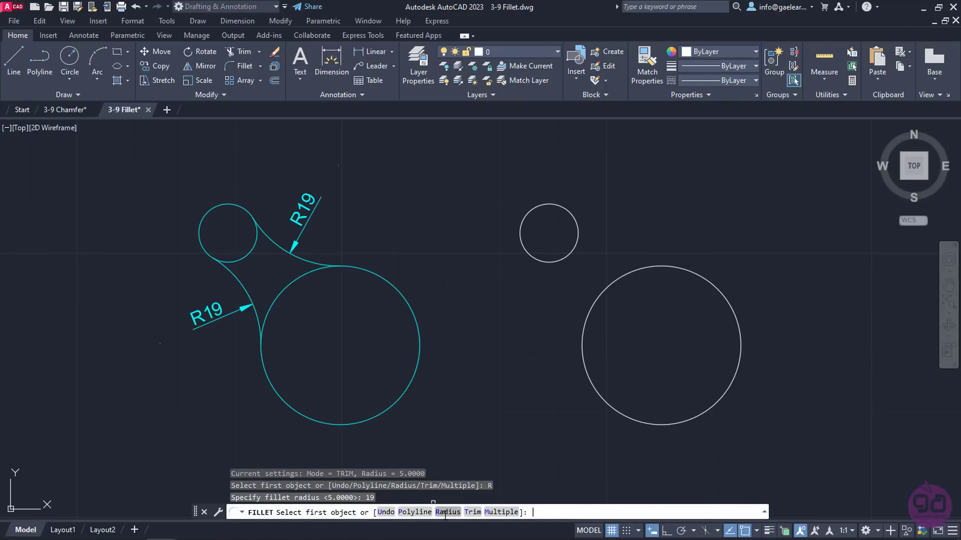
{"action": "left_click", "coordinate": [501, 513]}
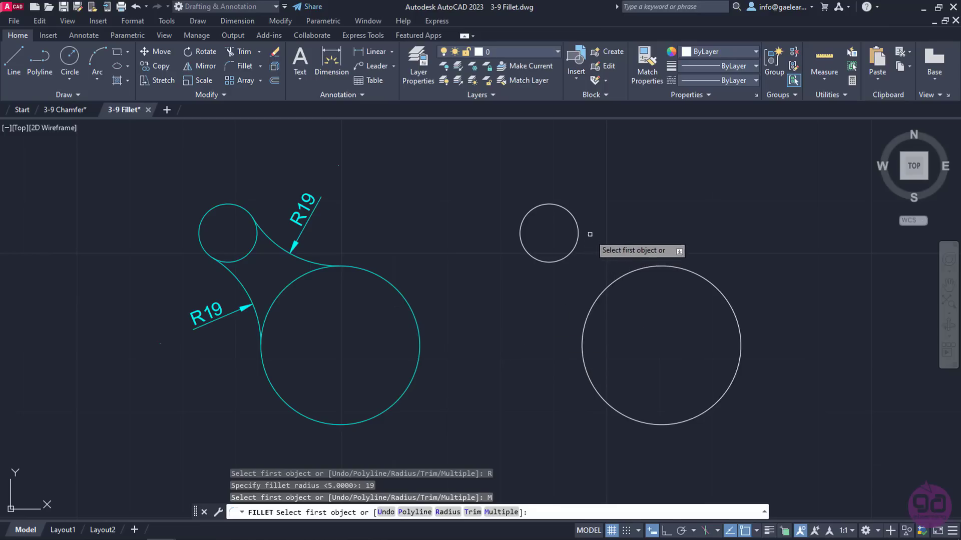
Step: Connect the small and large circles with upper and lower R19 fillet arcs
{"action": "left_click", "coordinate": [570, 211]}
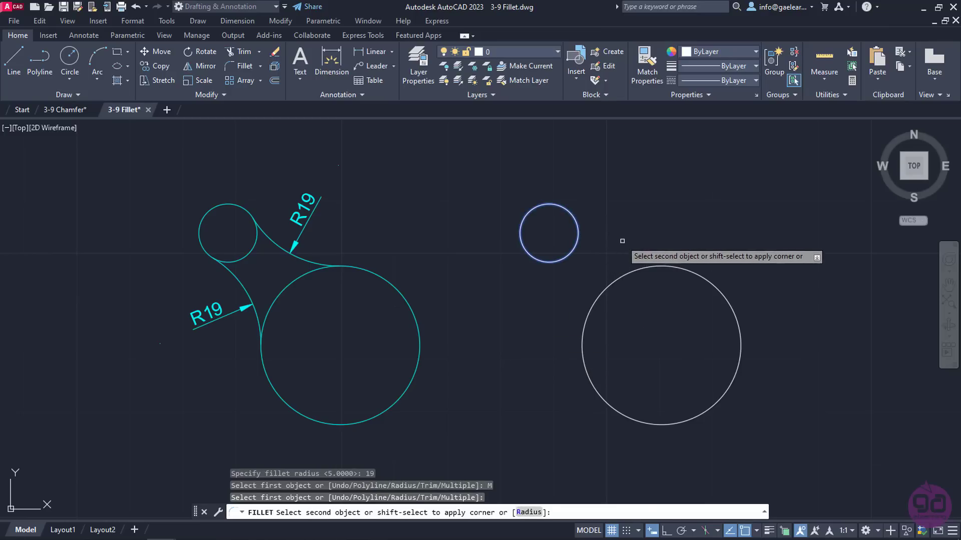
{"action": "left_click", "coordinate": [675, 267]}
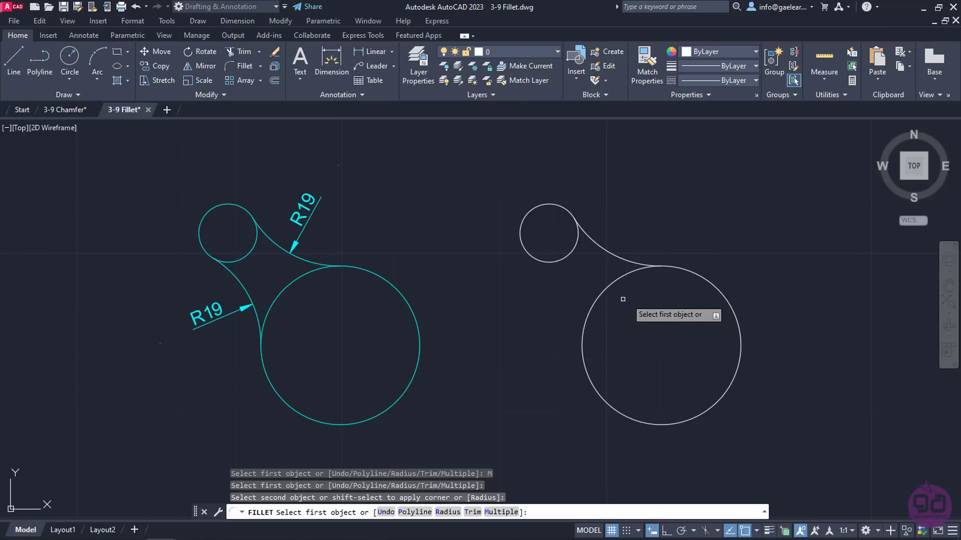
{"action": "left_click", "coordinate": [535, 258]}
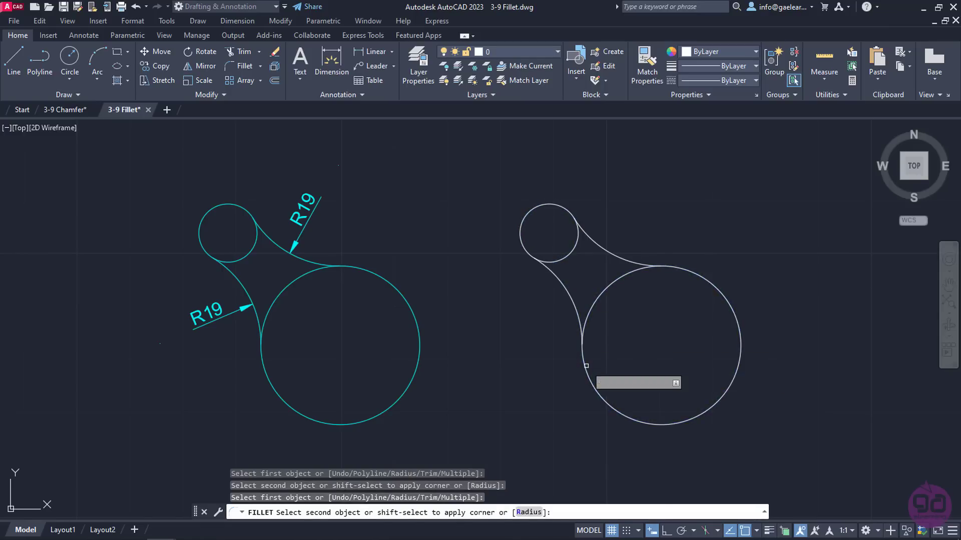
{"action": "left_click", "coordinate": [582, 365]}
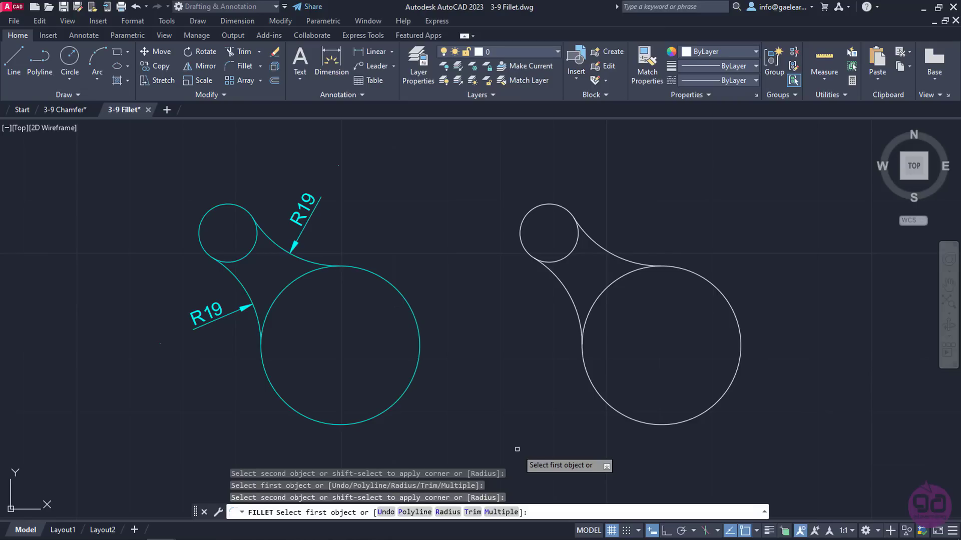
{"action": "key", "text": "Escape"}
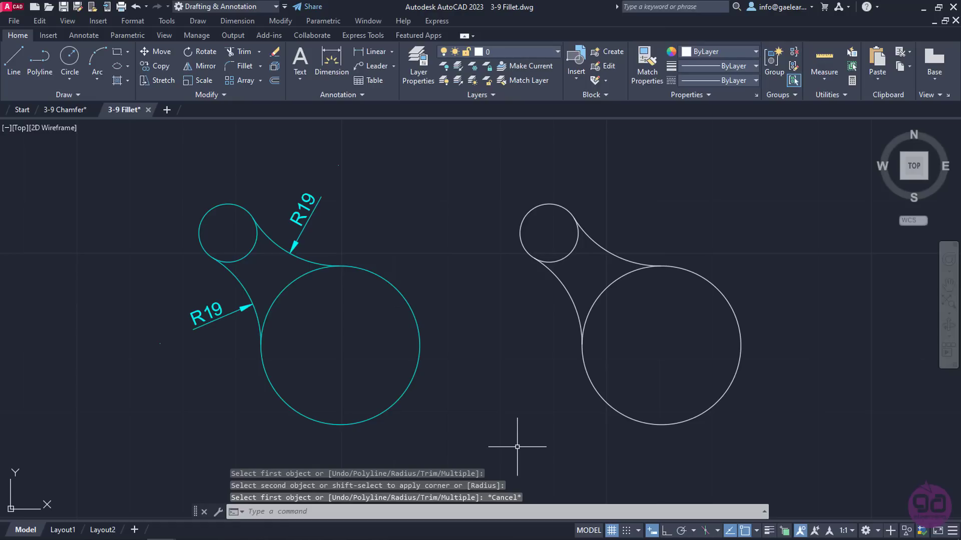
{"action": "left_click", "coordinate": [62, 112]}
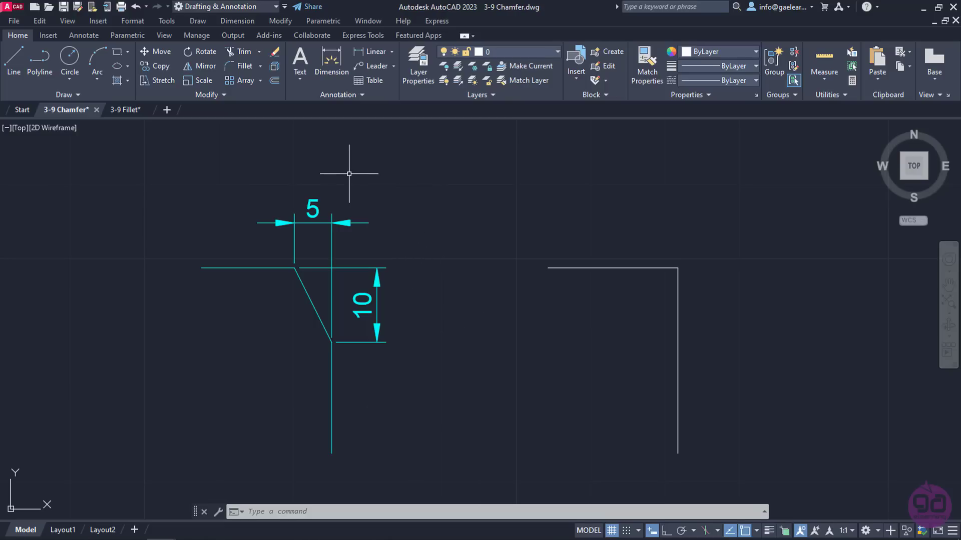
Step: Chamfer the right-hand square corner with distances 5 and 10 using the Chamfer tool
{"action": "left_click", "coordinate": [259, 67]}
{"action": "left_click", "coordinate": [262, 111]}
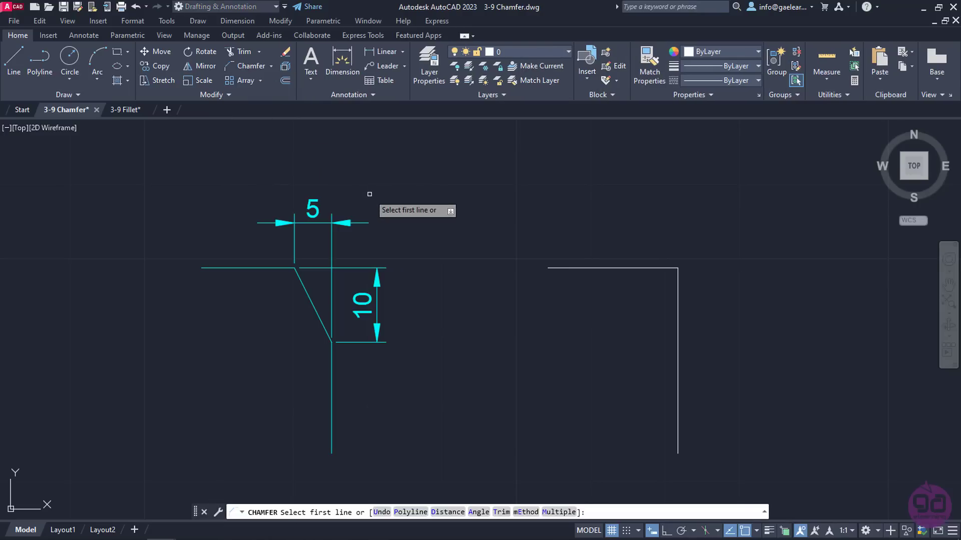
{"action": "left_click", "coordinate": [440, 510]}
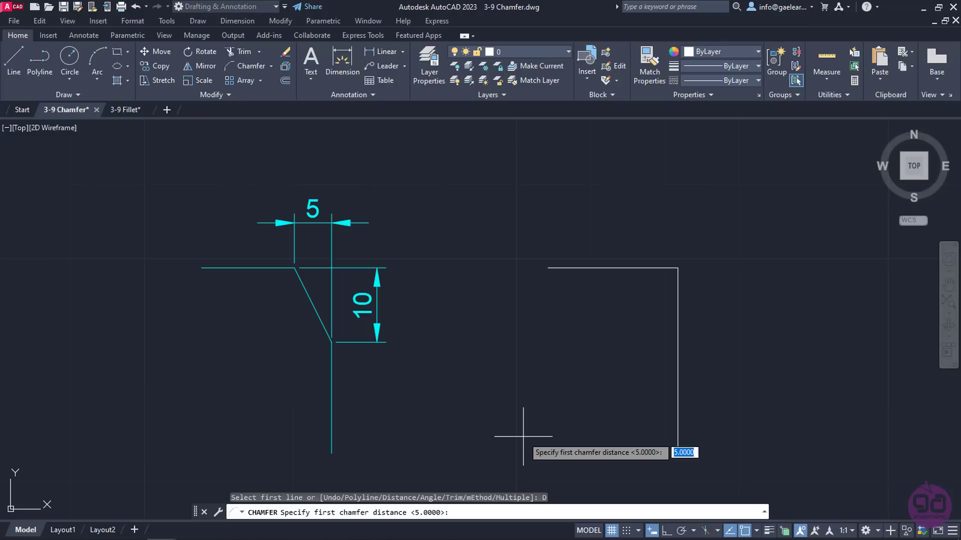
{"action": "type", "text": "5"}
{"action": "key", "text": "Return"}
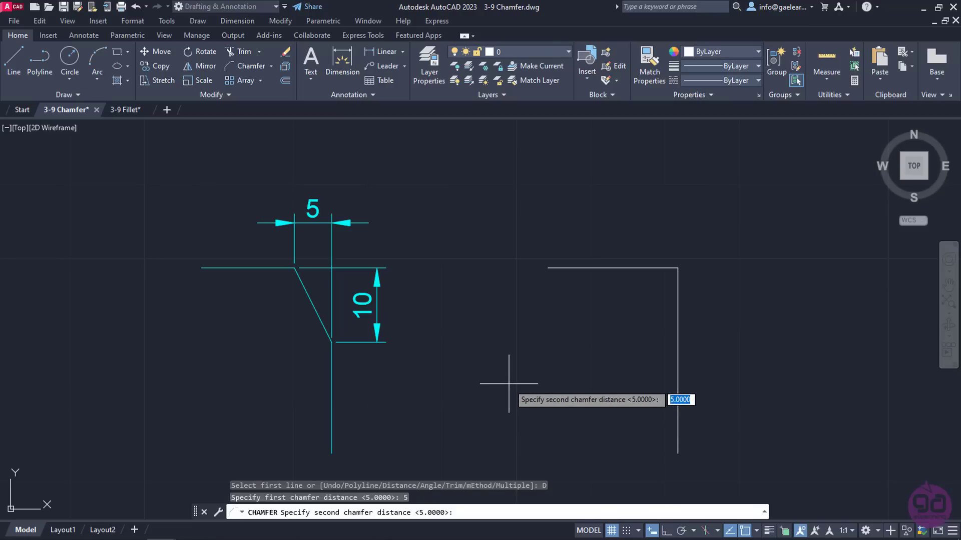
{"action": "type", "text": "10"}
{"action": "key", "text": "Return"}
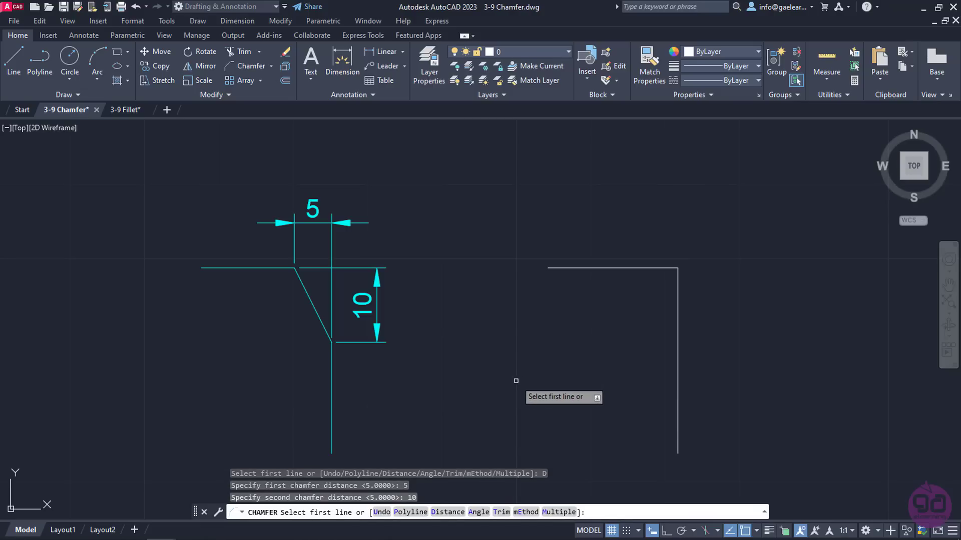
{"action": "left_click", "coordinate": [620, 268]}
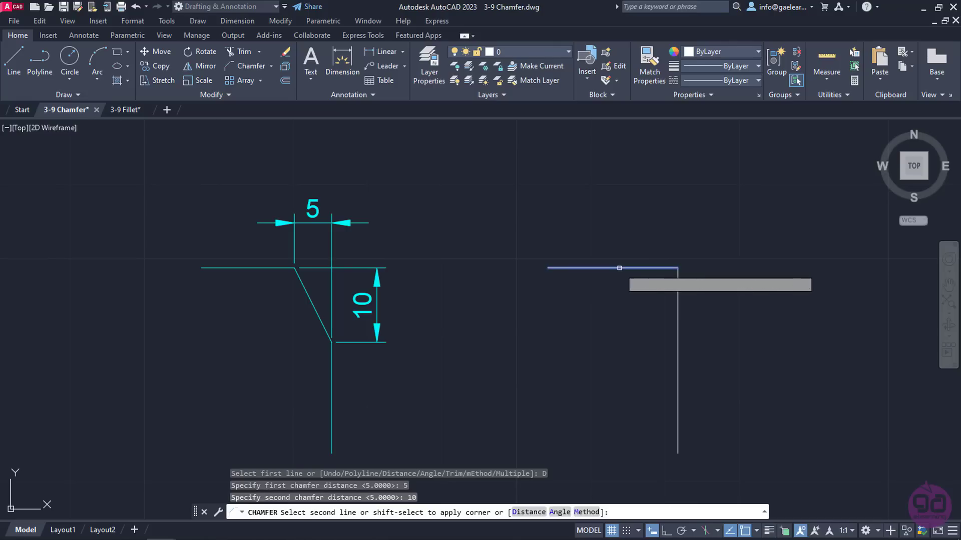
{"action": "left_click", "coordinate": [676, 329]}
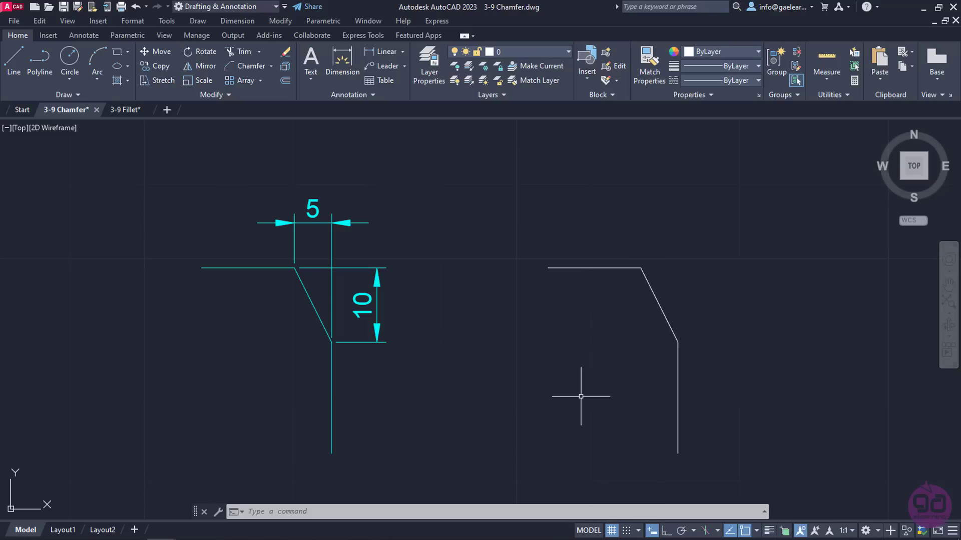
{"action": "mouse_move", "coordinate": [589, 443]}
{"action": "middle_mouse_down"}
{"action": "mouse_move", "coordinate": [579, 393]}
{"action": "mouse_move", "coordinate": [591, 211]}
{"action": "middle_mouse_up"}
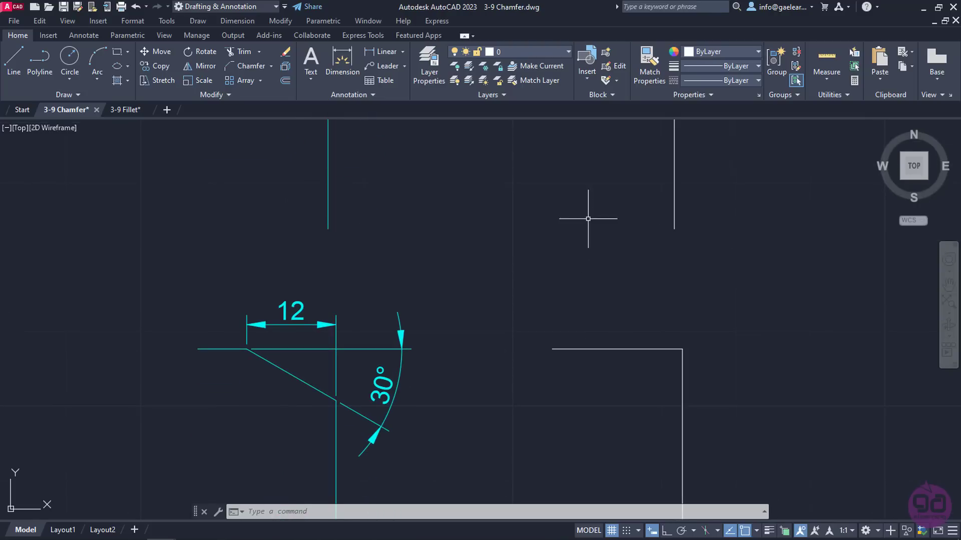
Step: Chamfer the white corner by length and angle: 12 length, 30° angle
{"action": "mouse_move", "coordinate": [582, 427]}
{"action": "middle_mouse_down"}
{"action": "mouse_move", "coordinate": [581, 307]}
{"action": "mouse_move", "coordinate": [564, 329]}
{"action": "mouse_move", "coordinate": [571, 346]}
{"action": "middle_mouse_up"}
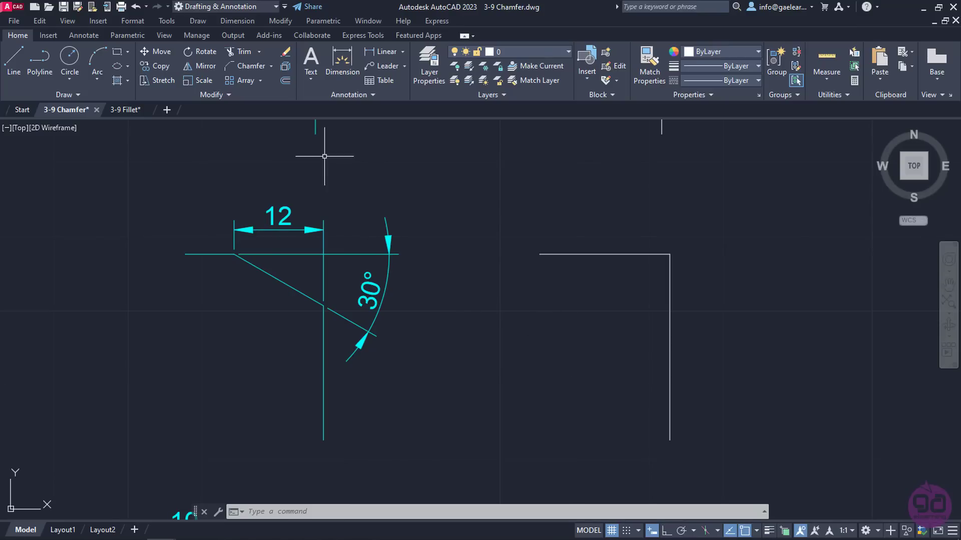
{"action": "type", "text": "cha"}
{"action": "key", "text": "Return"}
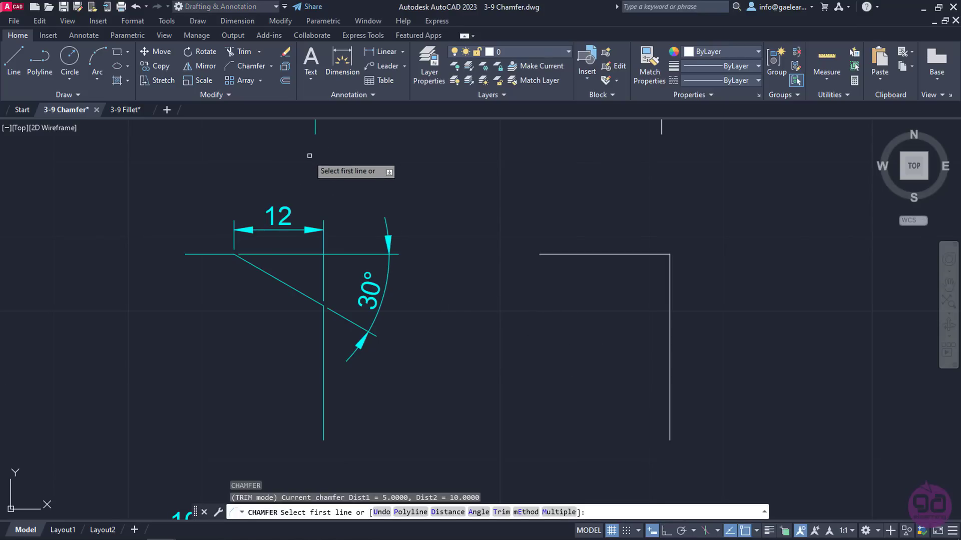
{"action": "left_click", "coordinate": [479, 512]}
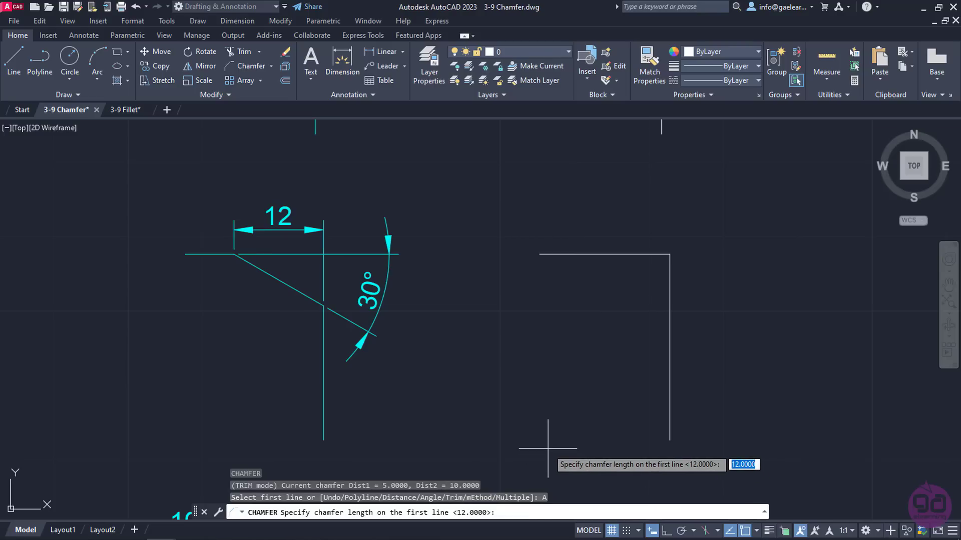
{"action": "type", "text": "12"}
{"action": "key", "text": "Return"}
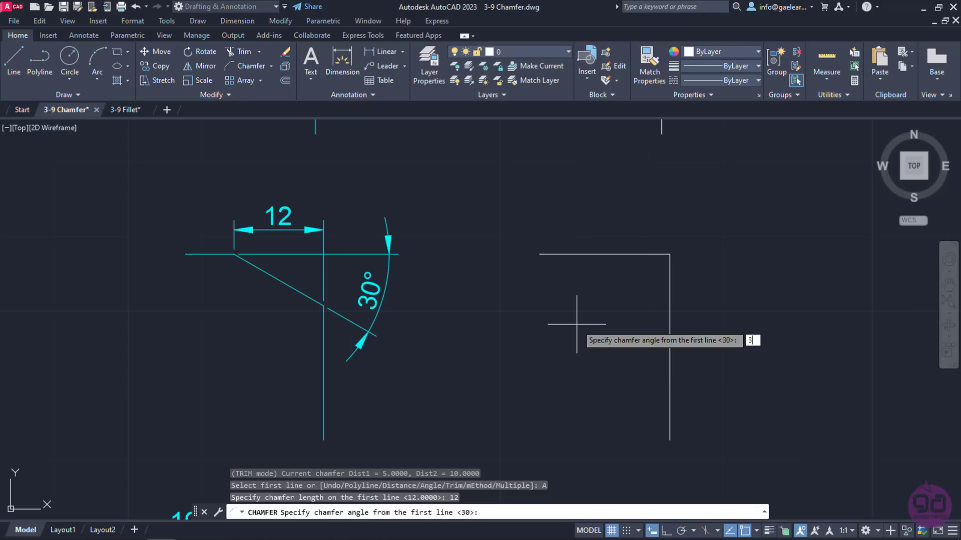
{"action": "key", "text": "Return"}
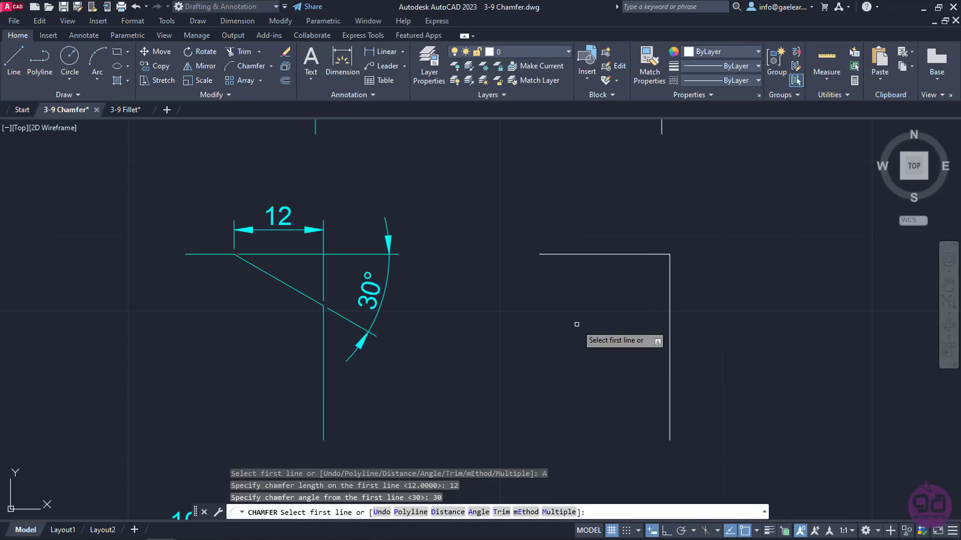
{"action": "left_click", "coordinate": [610, 255]}
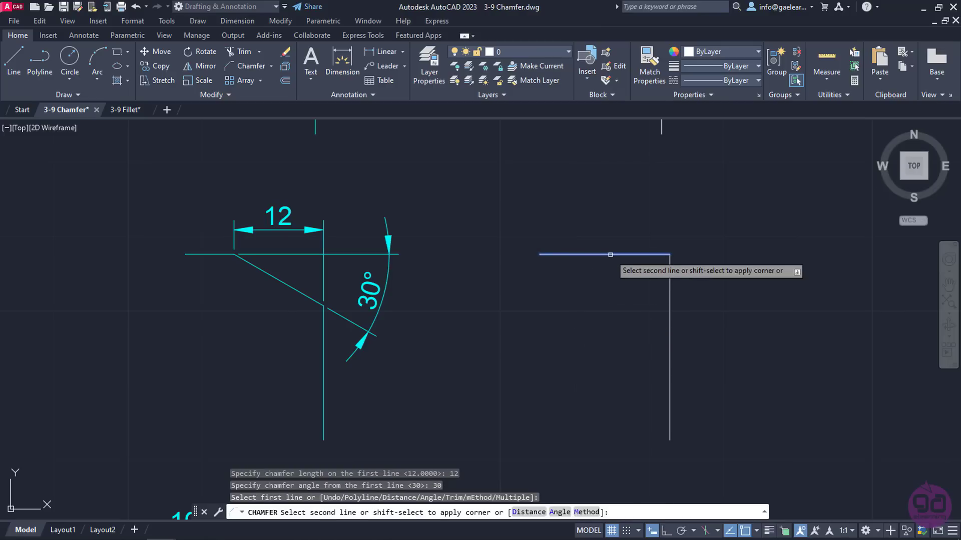
{"action": "left_click", "coordinate": [670, 308]}
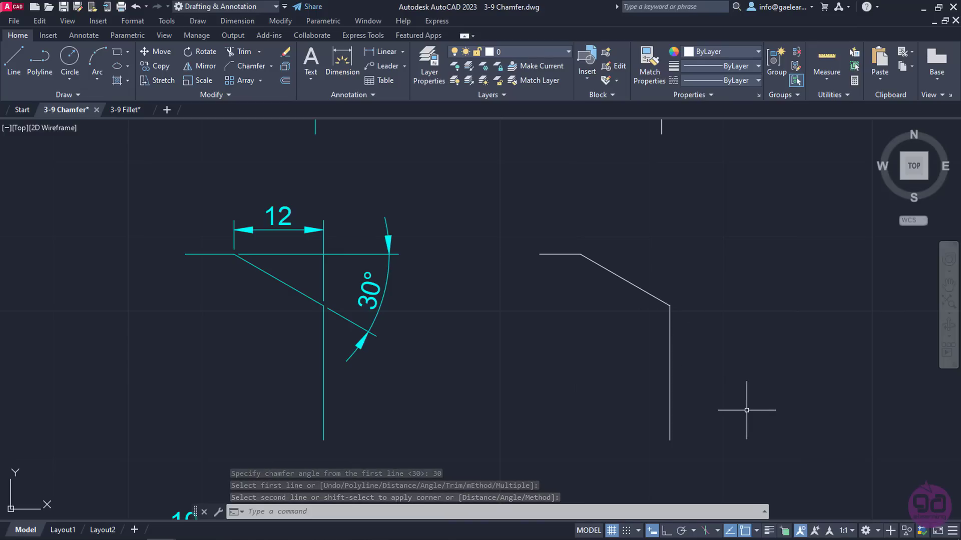
{"action": "mouse_move", "coordinate": [744, 433]}
{"action": "middle_mouse_down"}
{"action": "mouse_move", "coordinate": [736, 422]}
{"action": "mouse_move", "coordinate": [740, 264]}
{"action": "middle_mouse_up"}
Step: Start CHAMFER in Multiple mode with chamfer distances 10 and 5
{"action": "middle_click_drag", "start_coordinate": [751, 440], "coordinate": [739, 299]}
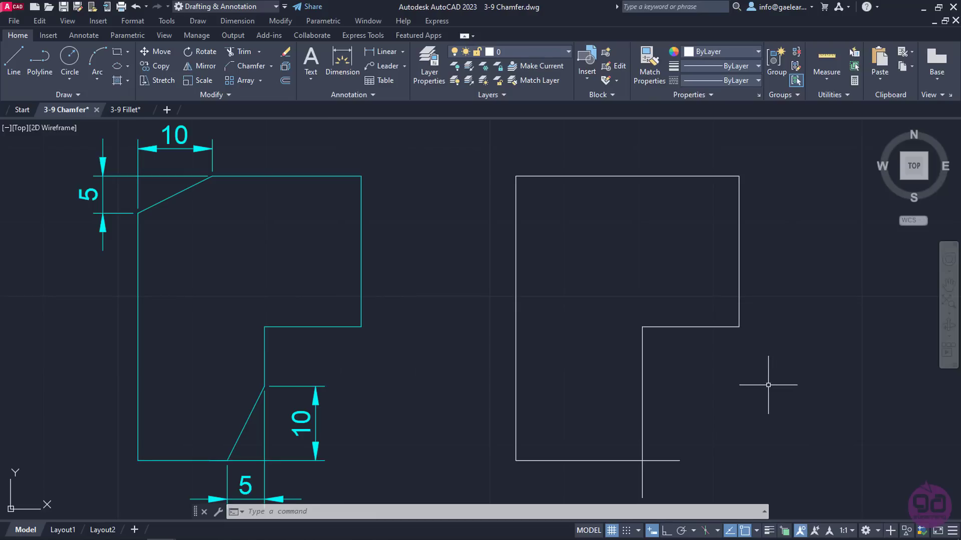
{"action": "type", "text": "cha"}
{"action": "key", "text": "Return"}
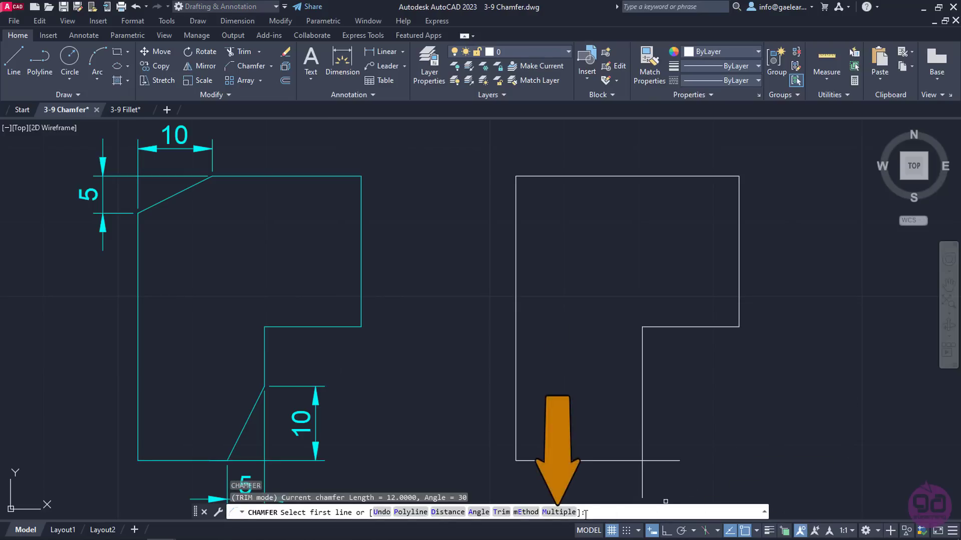
{"action": "left_click", "coordinate": [559, 513]}
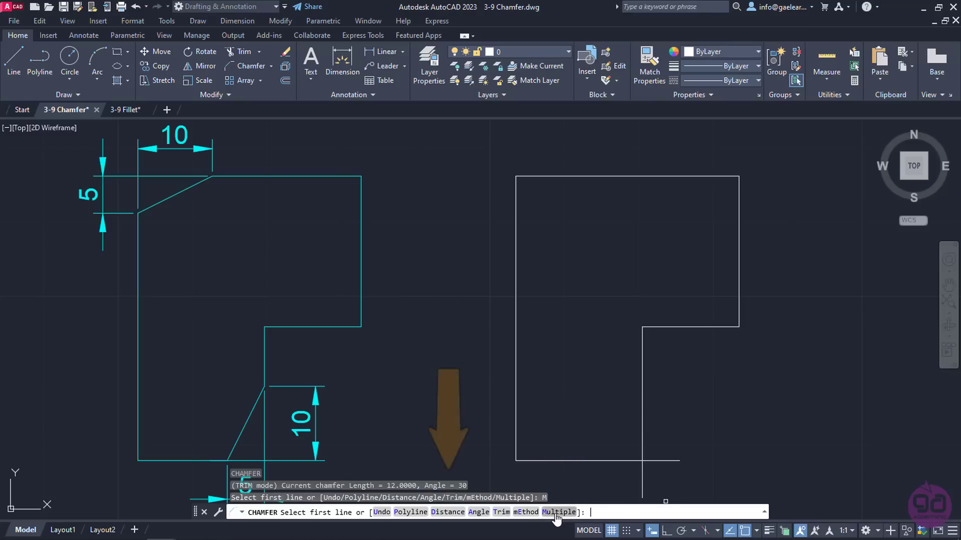
{"action": "left_click", "coordinate": [453, 513]}
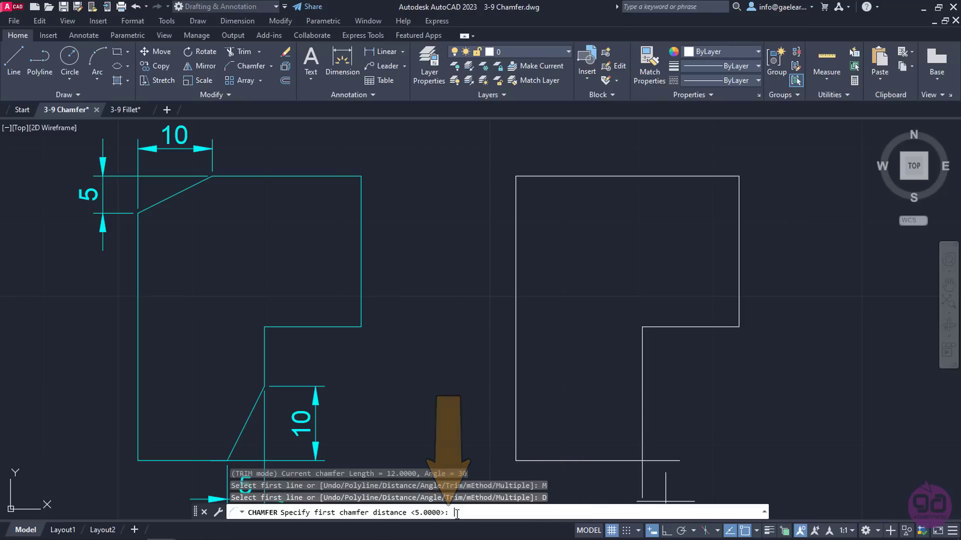
{"action": "type", "text": "10"}
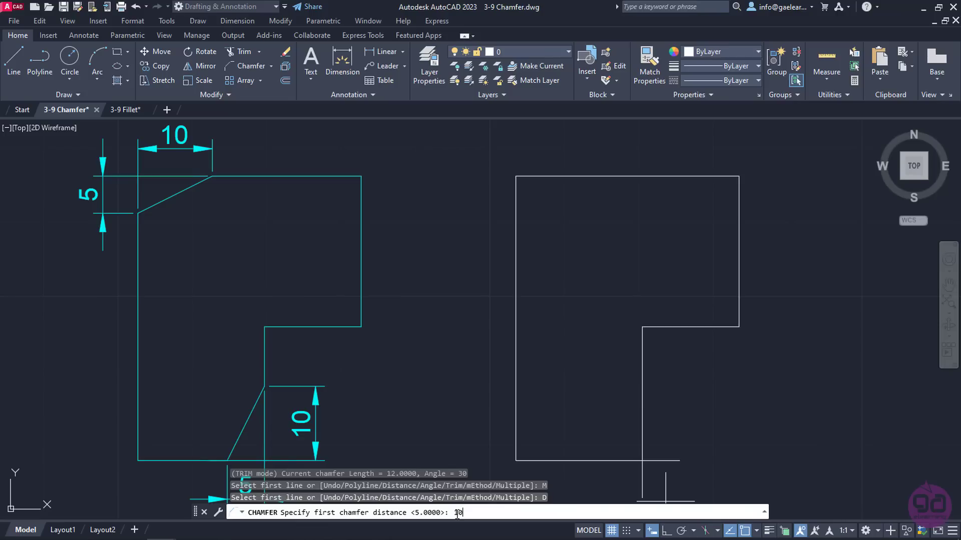
{"action": "key", "text": "Return"}
{"action": "type", "text": "5"}
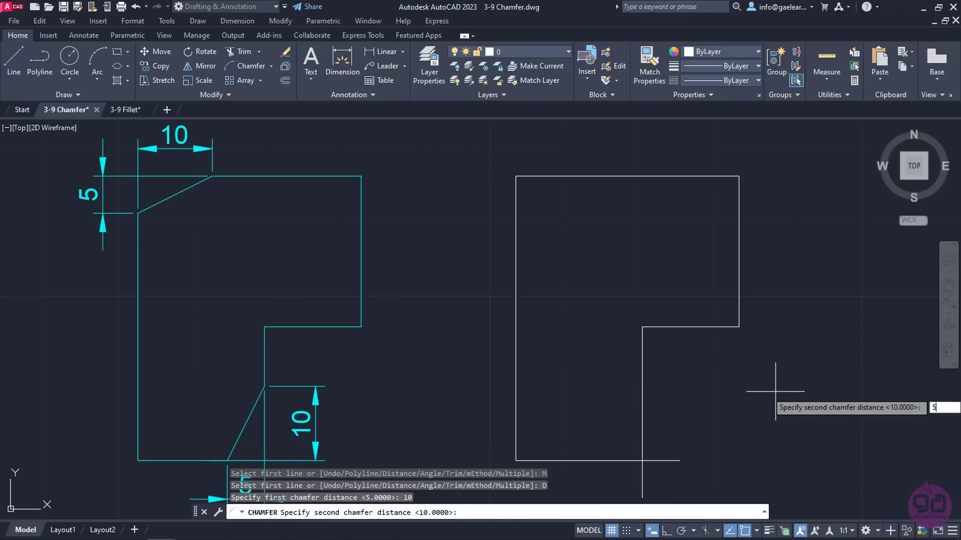
{"action": "key", "text": "Return"}
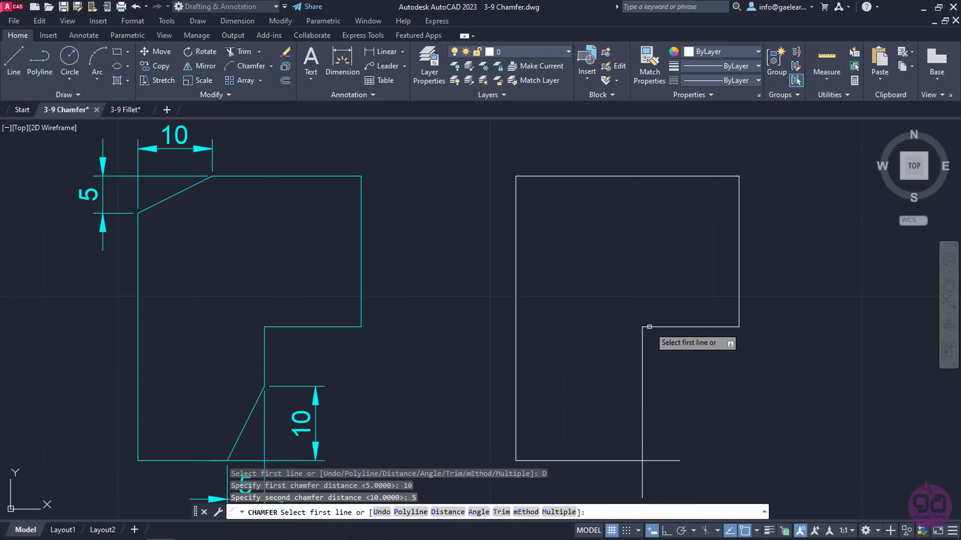
Step: Chamfer the stepped outline's top-left corner and its lower inner corner
{"action": "left_click", "coordinate": [567, 177]}
{"action": "left_click", "coordinate": [515, 198]}
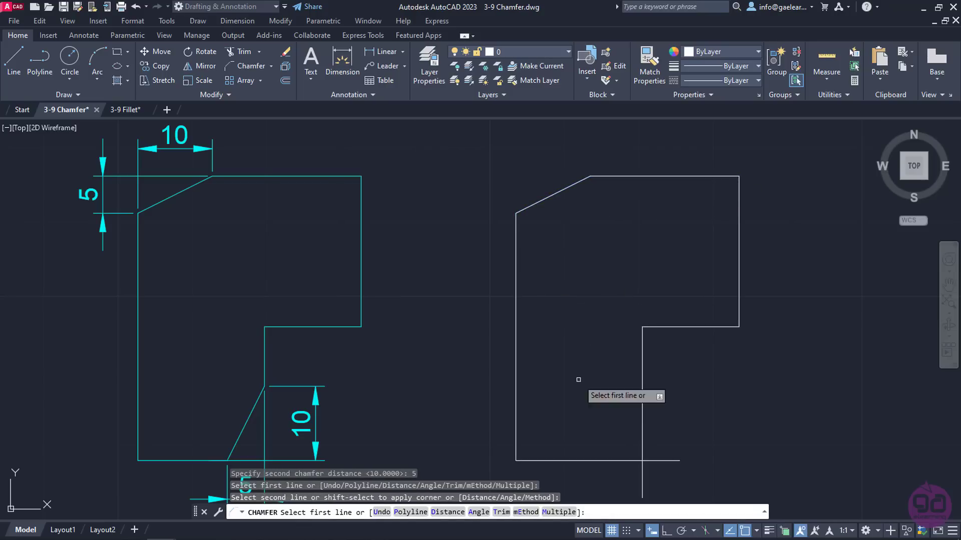
{"action": "left_click", "coordinate": [643, 428]}
{"action": "left_click", "coordinate": [627, 460]}
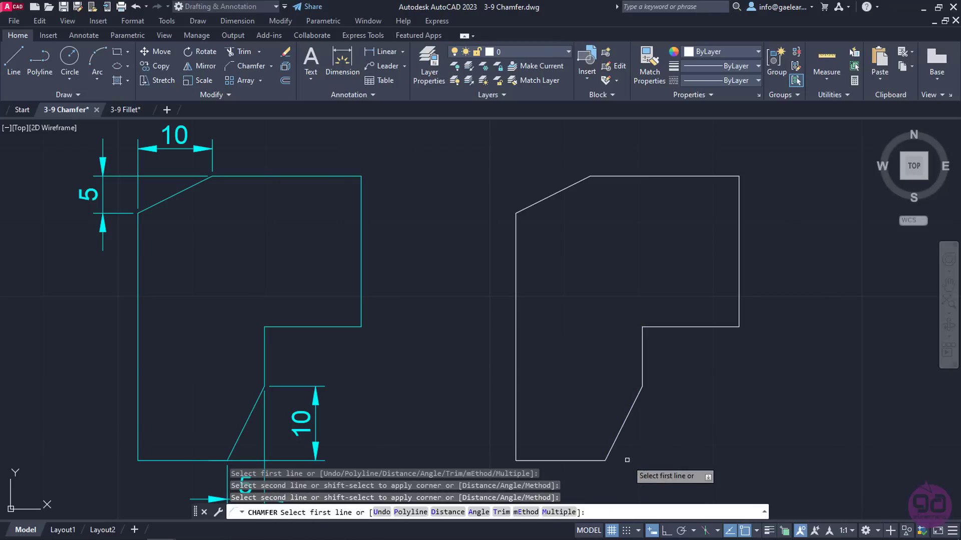